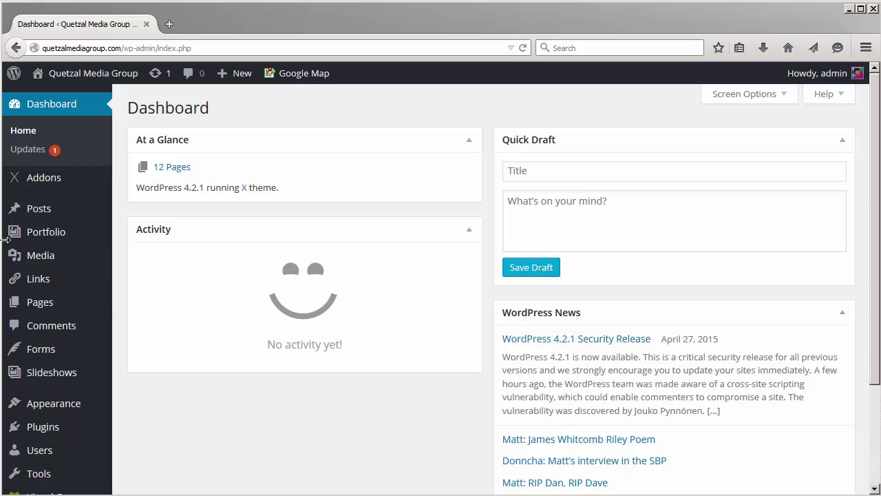
# Step: From Plugins > Add New, search the plugin directory for 'w3'
pyautogui.moveTo(63, 434)
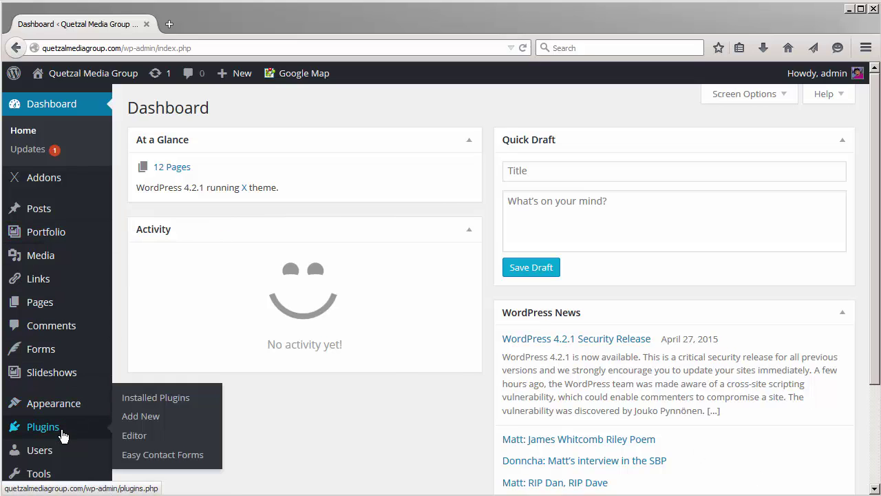
pyautogui.click(155, 420)
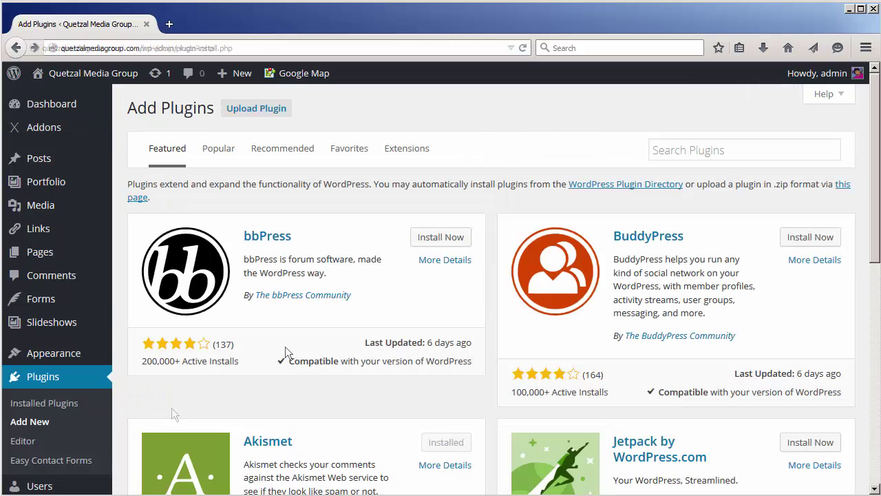
pyautogui.click(740, 151)
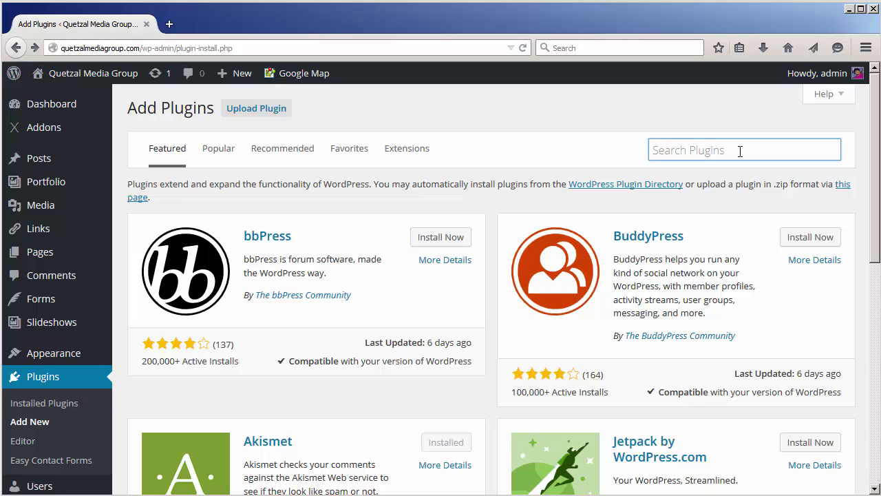
pyautogui.write('w3')
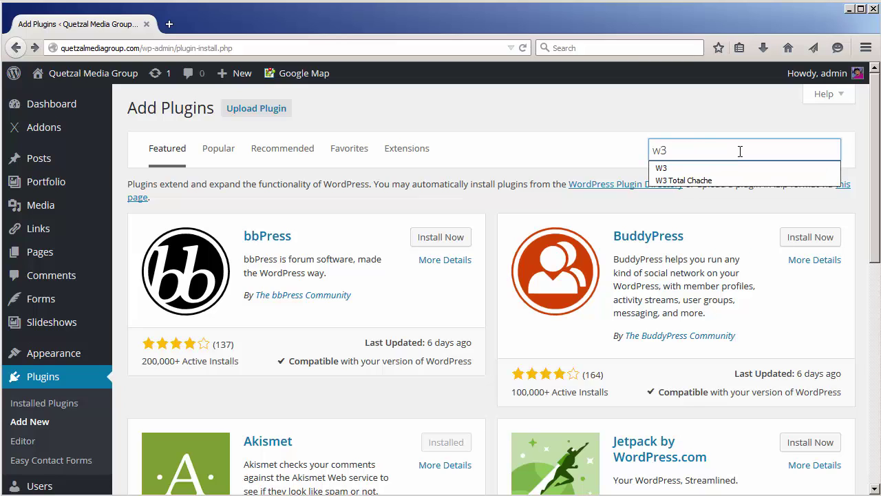
pyautogui.press('Return')
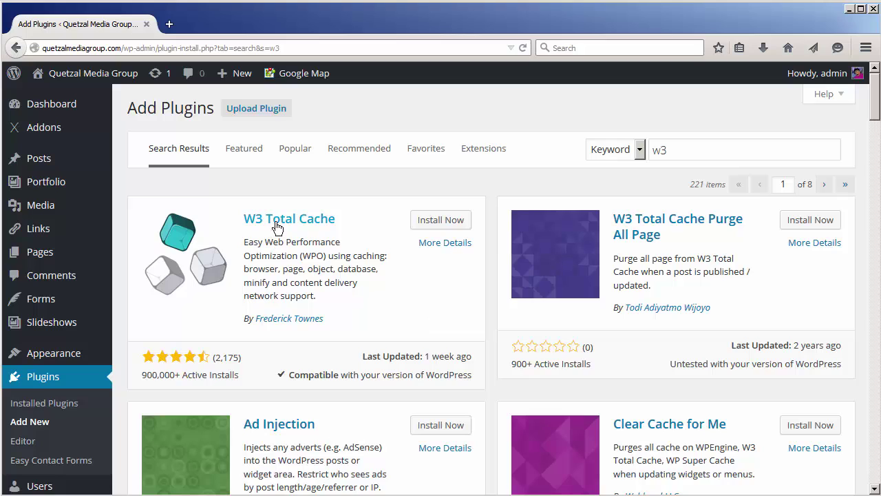
# Step: Install W3 Total Cache 0.9.4.1 from the search results and activate it
pyautogui.click(449, 221)
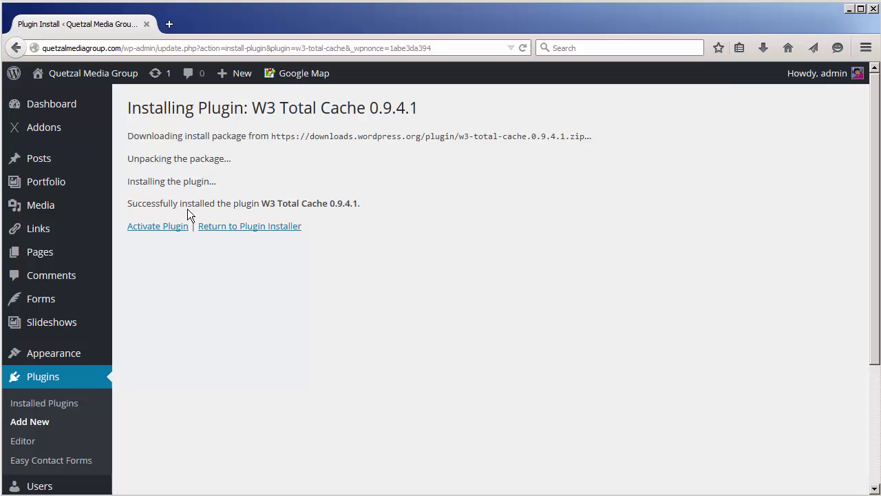
pyautogui.click(168, 234)
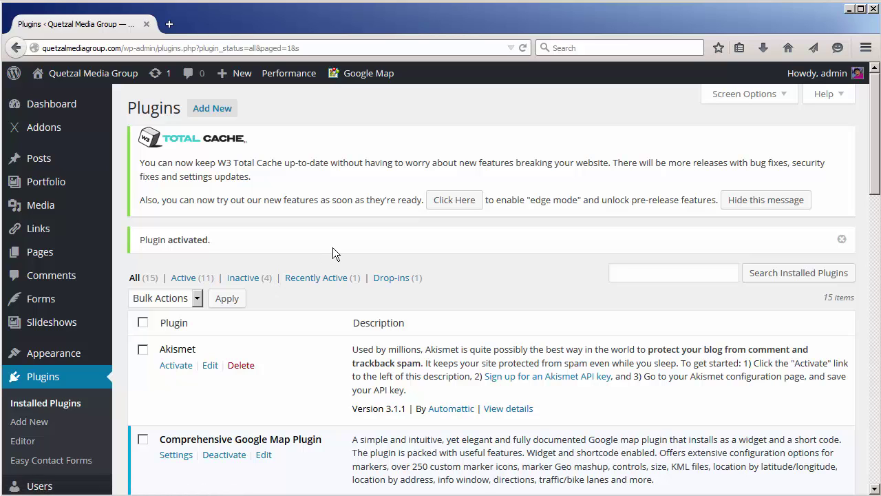
# Step: Open Performance > Dashboard and scroll through the W3 Total Cache dashboard panels
pyautogui.scroll(-5, 43, 256)
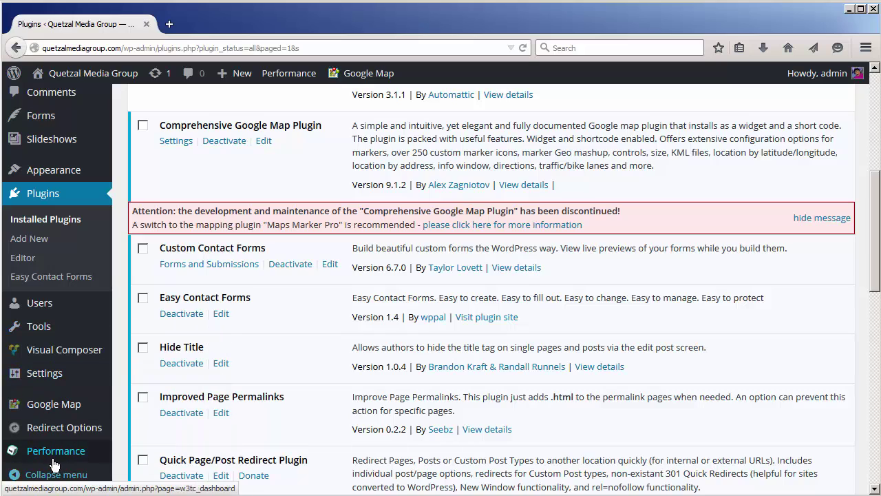
pyautogui.moveTo(54, 464)
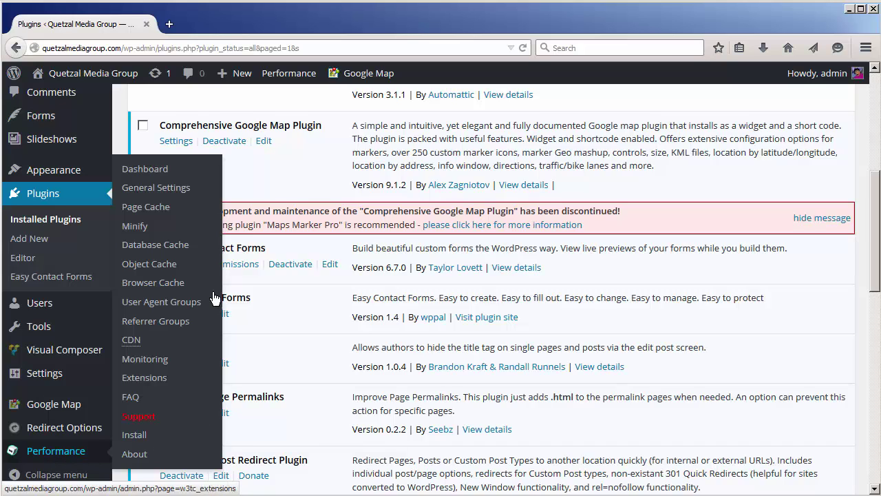
pyautogui.click(168, 174)
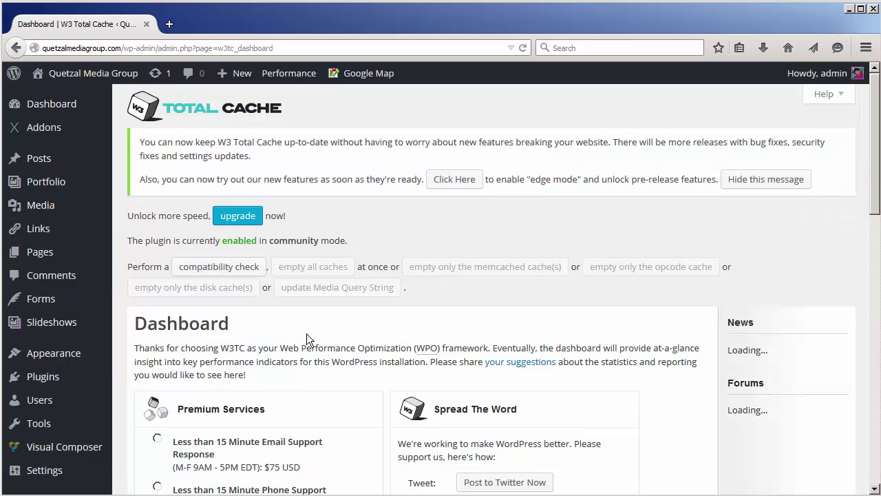
pyautogui.scroll(-5, 306, 334)
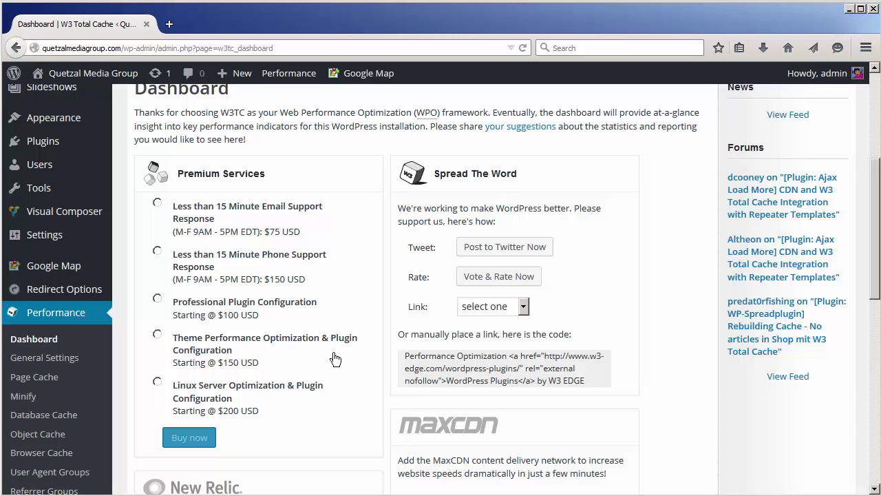
pyautogui.scroll(-8, 338, 358)
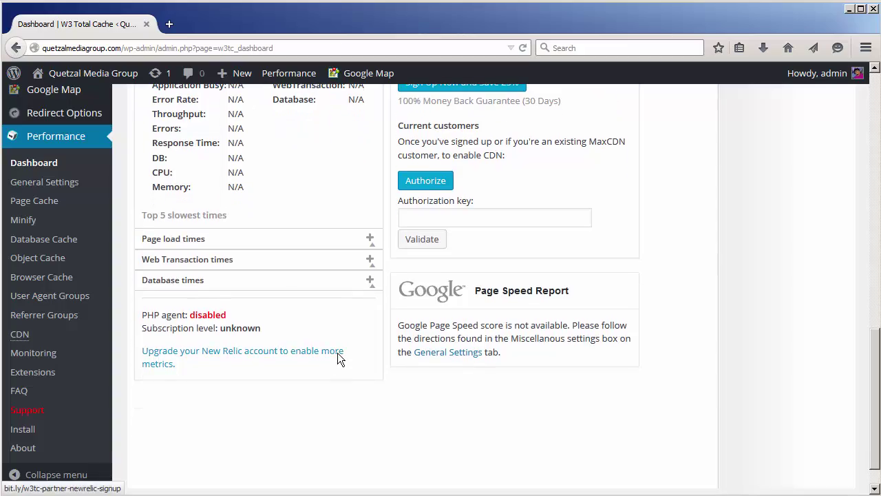
pyautogui.scroll(8, 338, 356)
pyautogui.scroll(3, 339, 358)
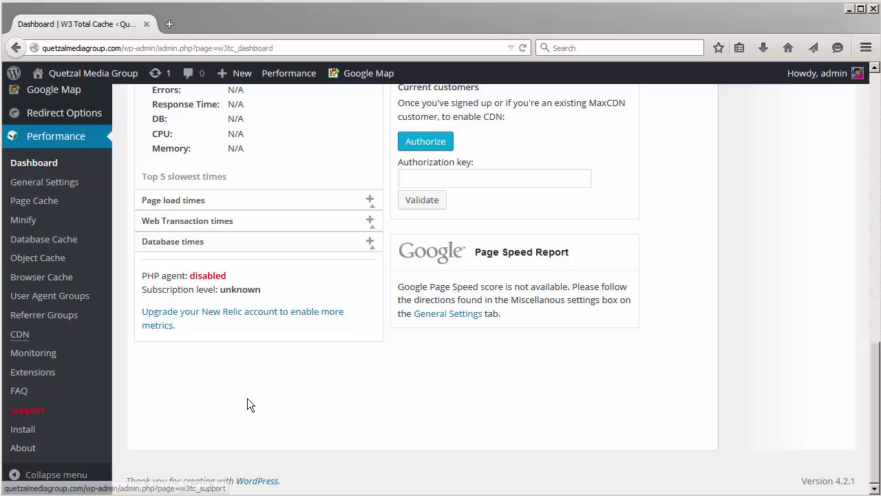
# Step: In Performance > General Settings, enable Page Cache, Database Cache and Object Cache
pyautogui.click(66, 192)
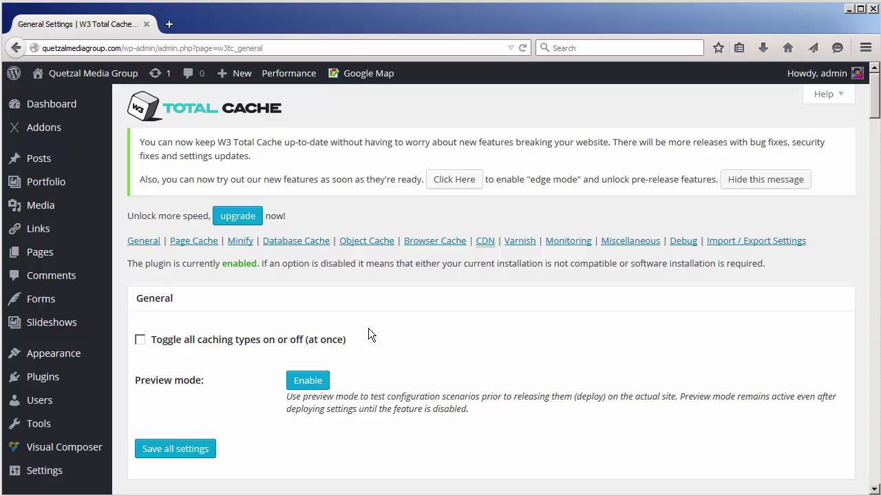
pyautogui.scroll(-6, 368, 329)
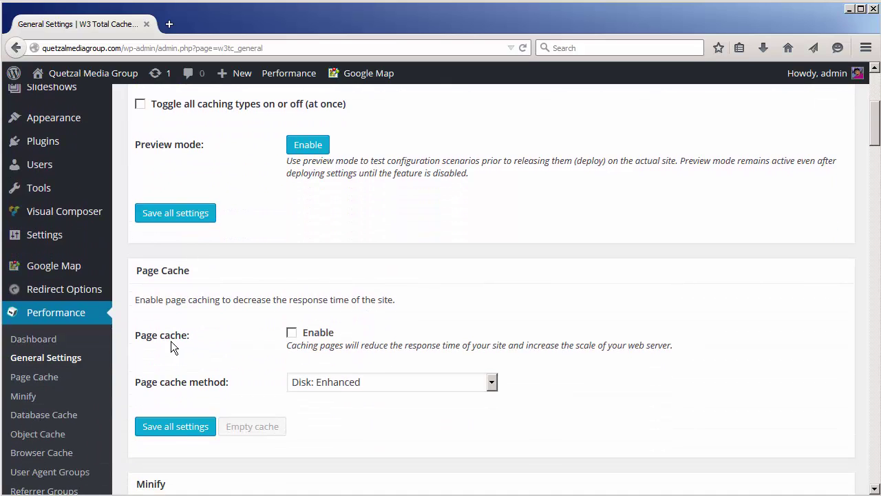
pyautogui.click(291, 334)
pyautogui.scroll(-6, 399, 332)
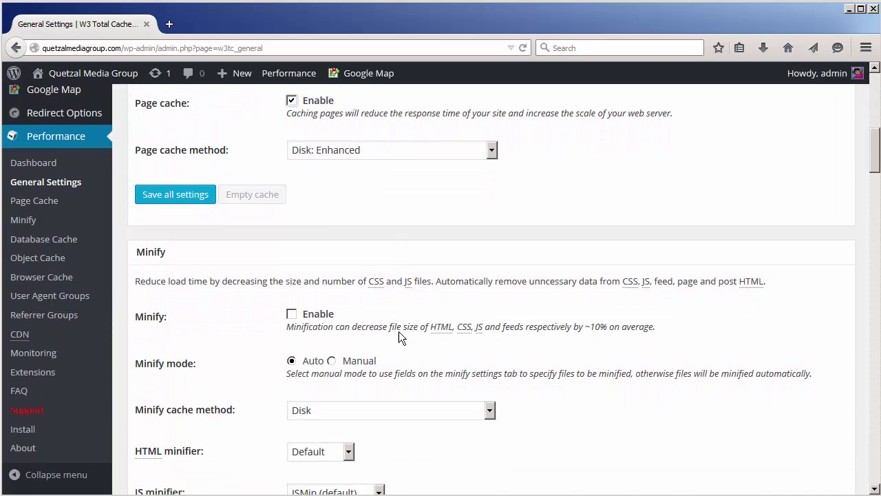
pyautogui.scroll(-10, 398, 331)
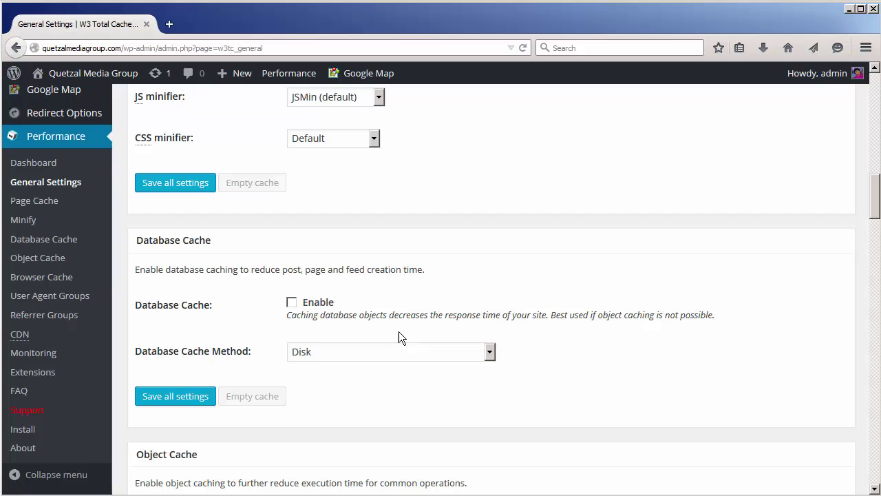
pyautogui.click(291, 302)
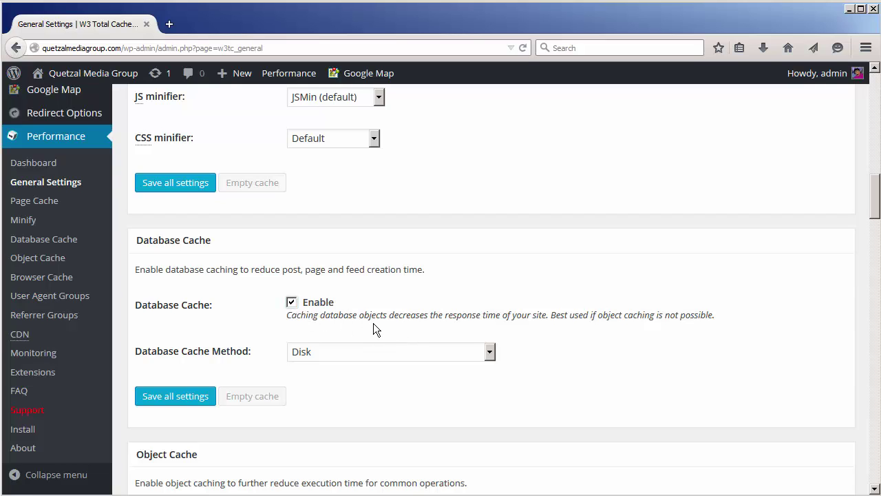
pyautogui.scroll(-3, 374, 323)
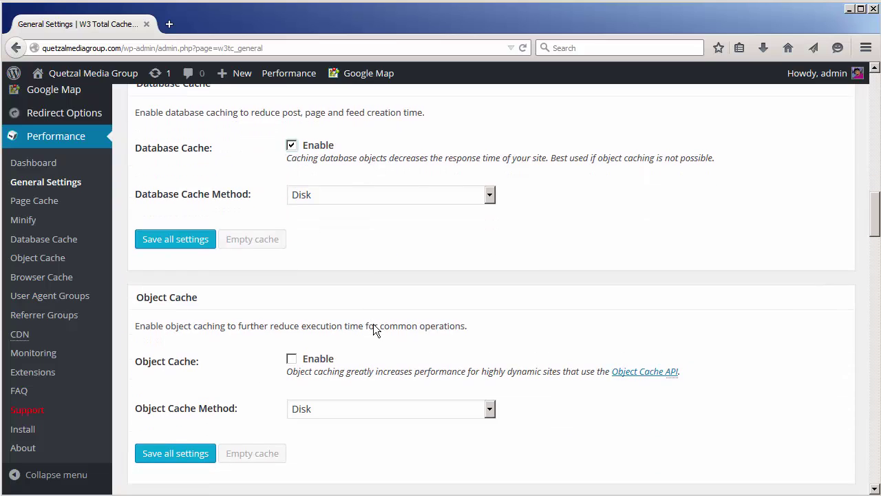
pyautogui.click(292, 360)
pyautogui.scroll(-5, 456, 362)
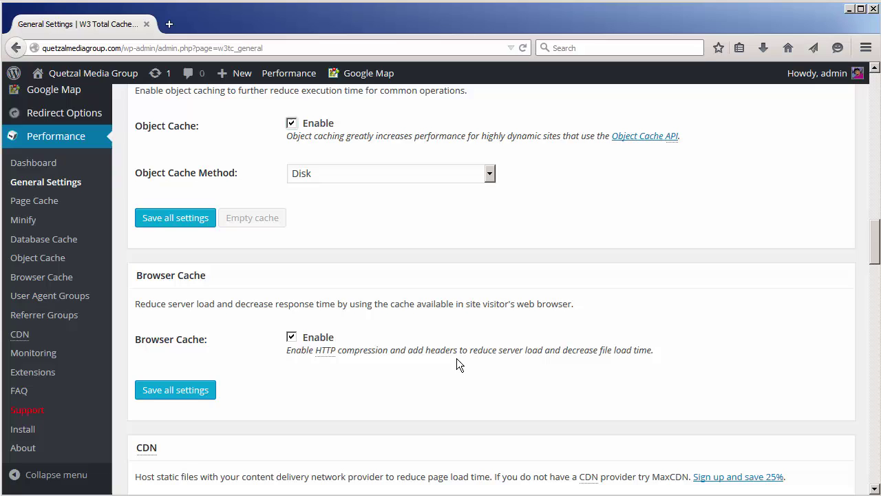
pyautogui.scroll(-3, 457, 364)
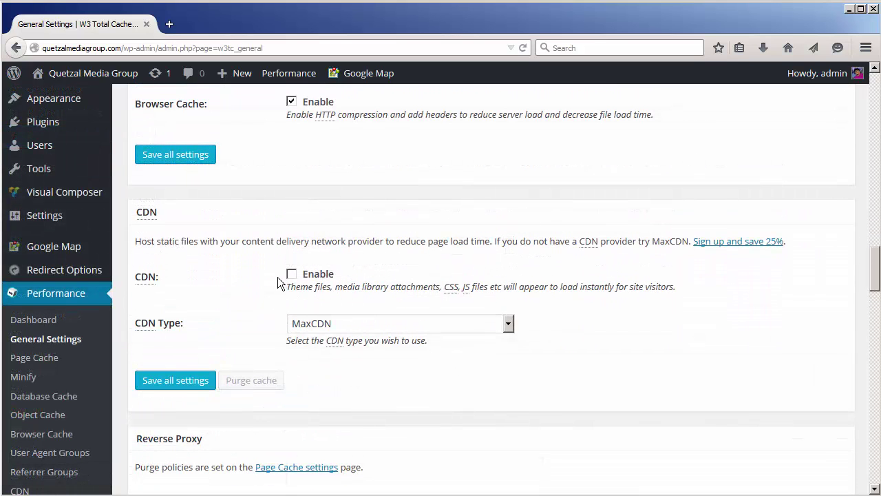
pyautogui.scroll(-2, 417, 391)
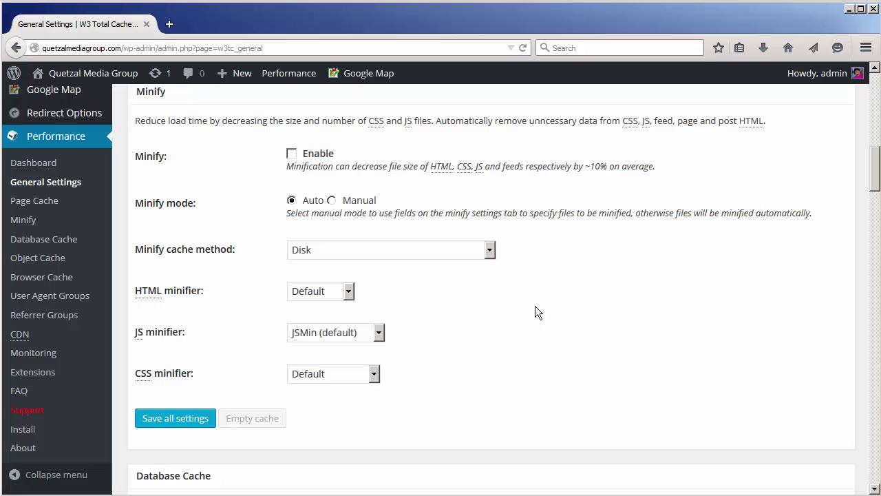
# Step: Keep Disk as the Minify cache method and save all W3 Total Cache settings
pyautogui.click(317, 252)
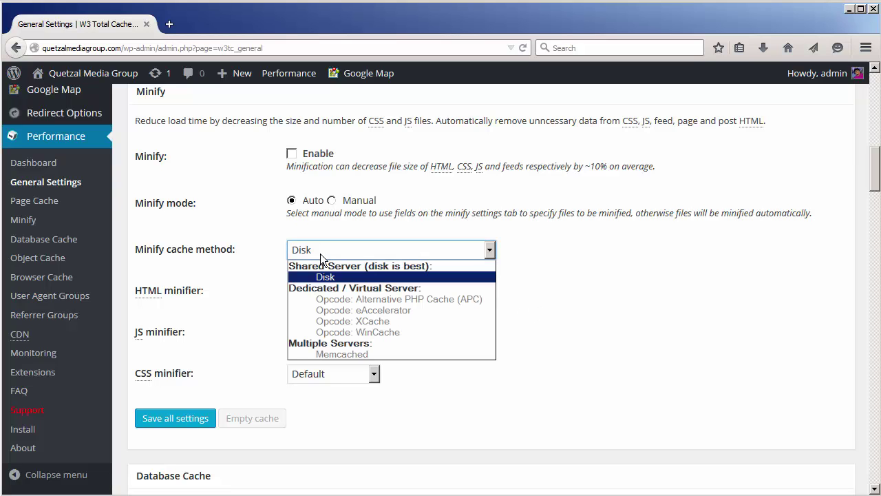
pyautogui.click(502, 253)
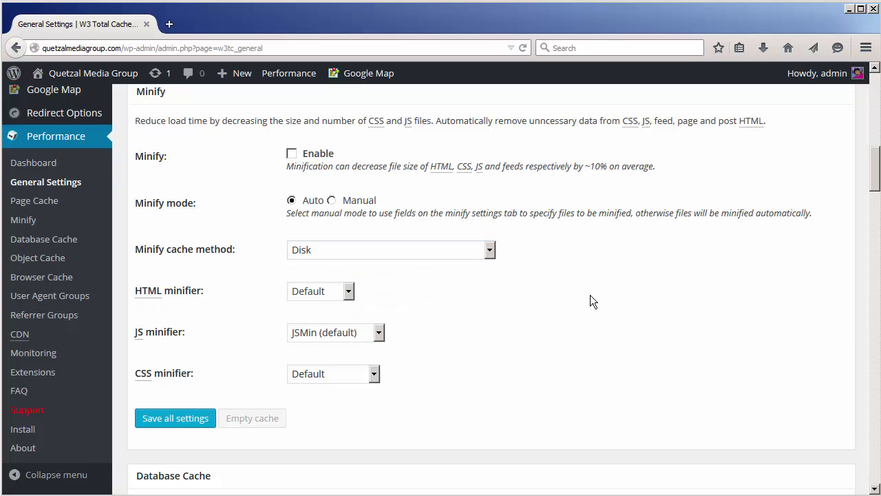
pyautogui.scroll(-3, 590, 295)
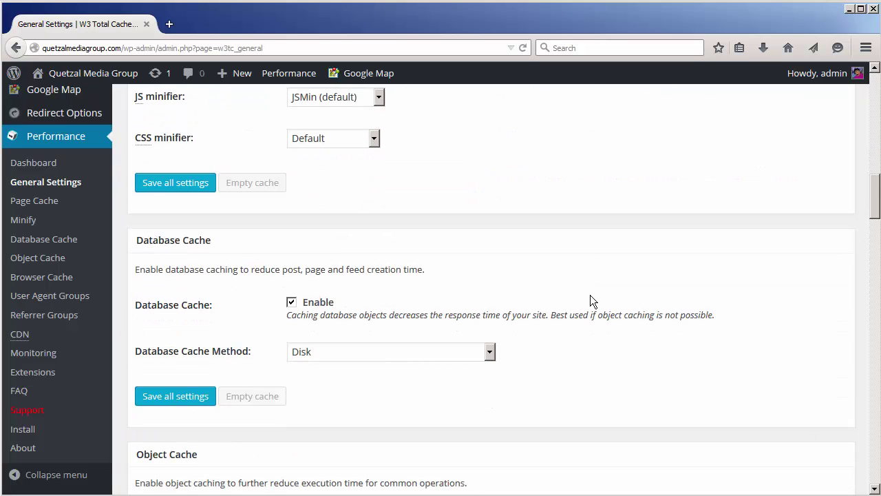
pyautogui.click(173, 184)
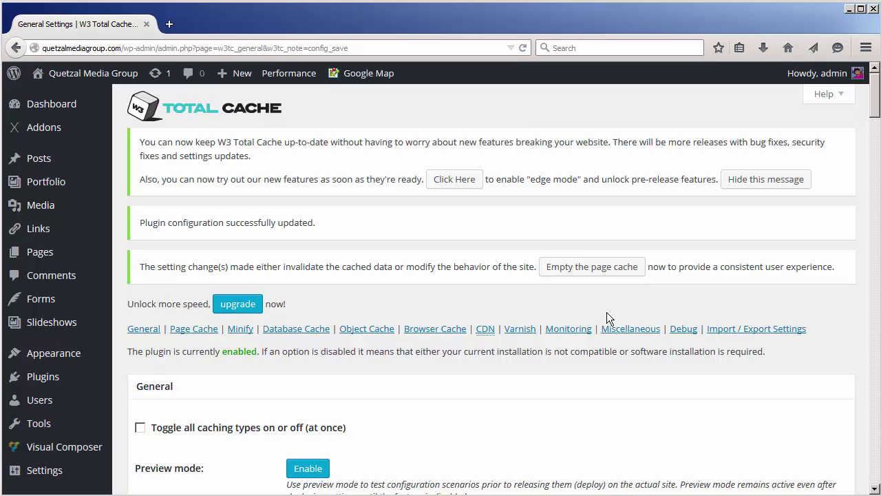
pyautogui.scroll(-4, 606, 311)
pyautogui.scroll(-2, 606, 312)
pyautogui.scroll(-2, 606, 312)
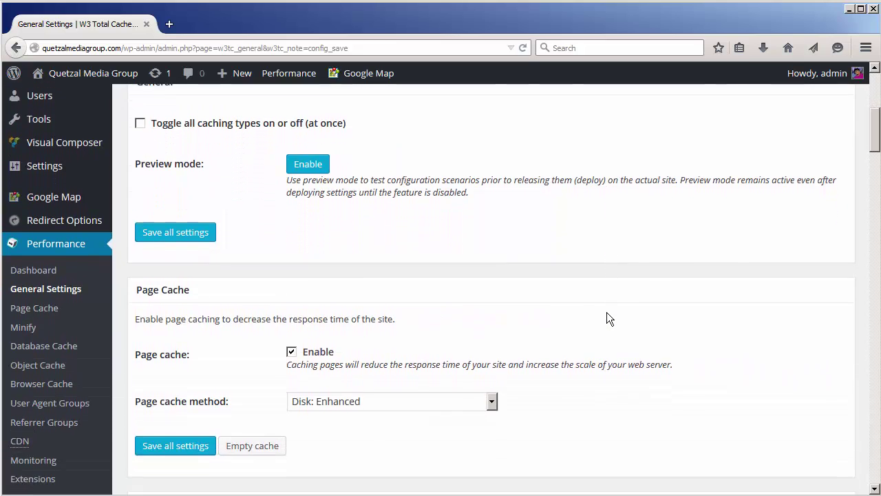